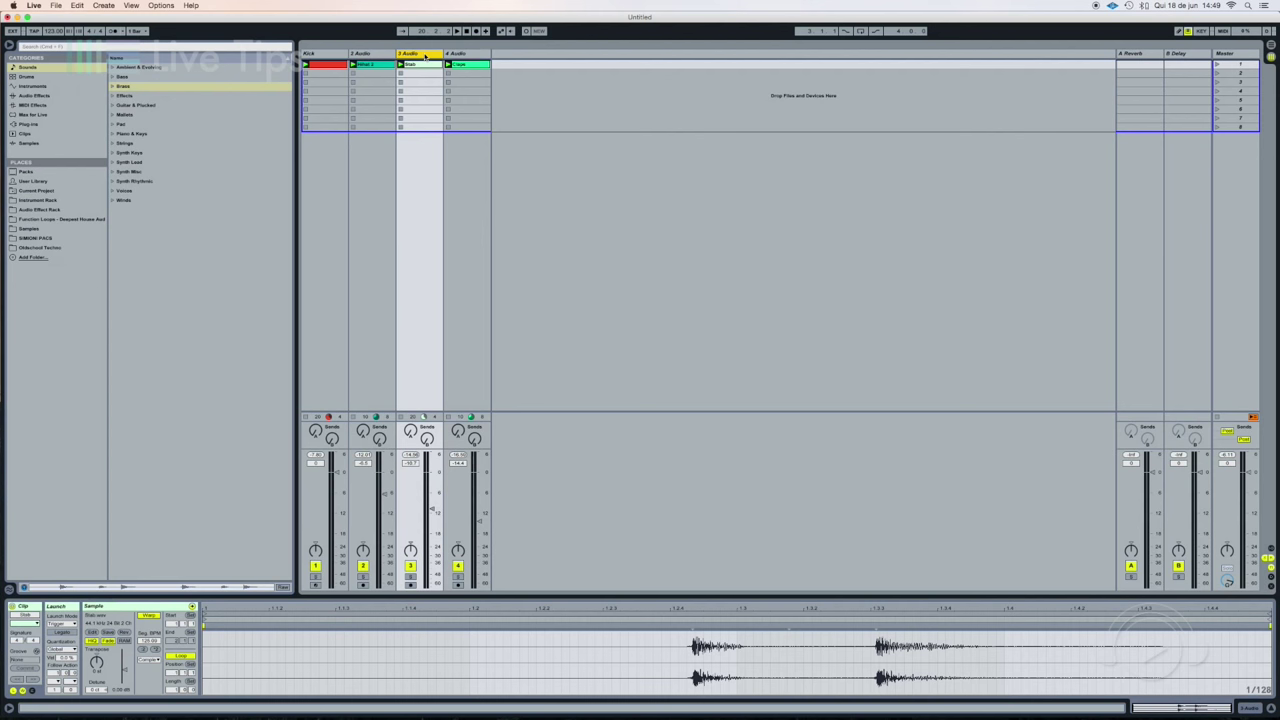
- Stop playback and insert a new MIDI track right after the third audio track
left_click(415, 65)
key("space")
left_click(411, 54)
key("super+shift+t")
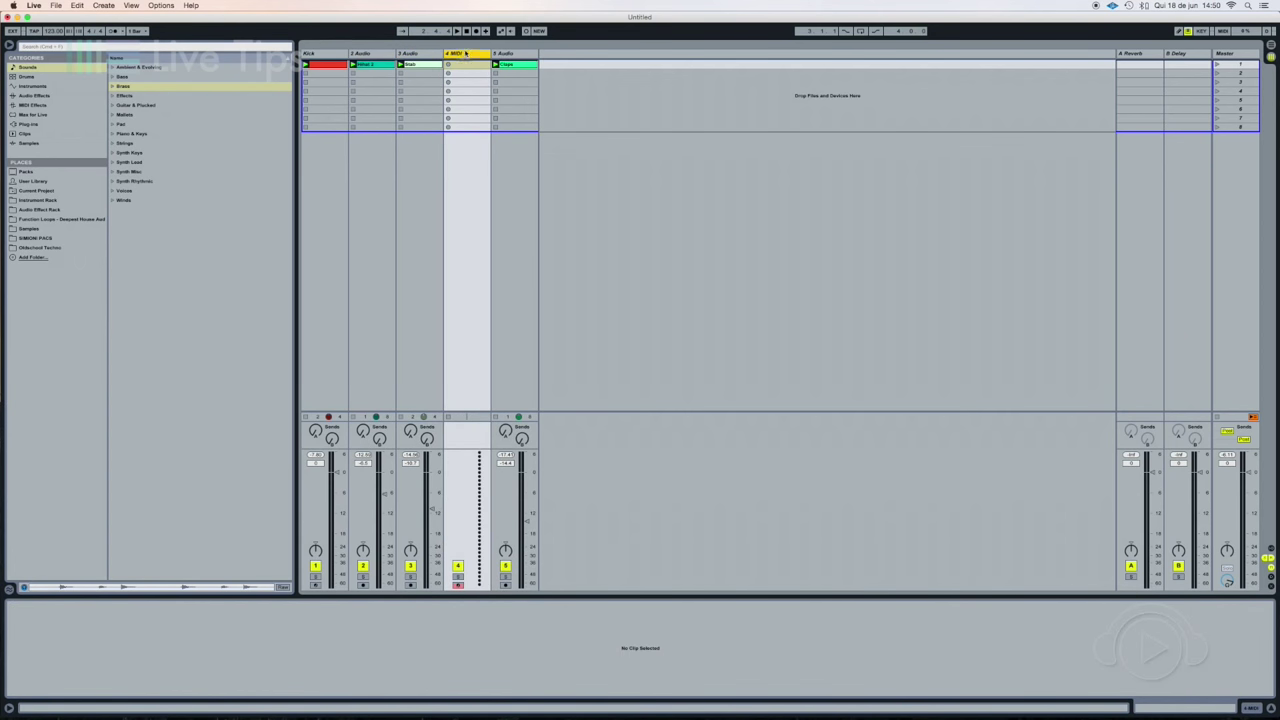
- Load the stab clip's sample from the third audio track into a Simpler on the new MIDI track
mouse_move(419, 66)
left_mouse_down()
mouse_move(421, 411)
mouse_move(466, 531)
mouse_move(443, 217)
mouse_move(415, 69)
left_mouse_up()
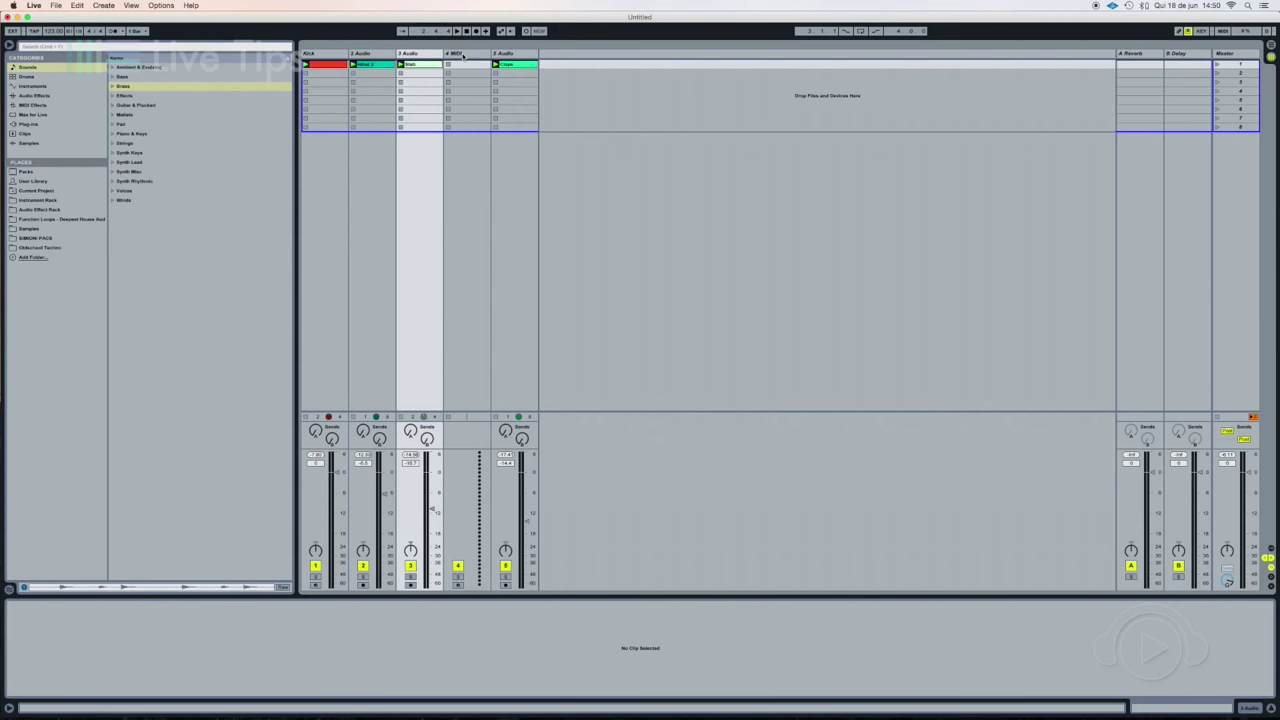
left_click(463, 56)
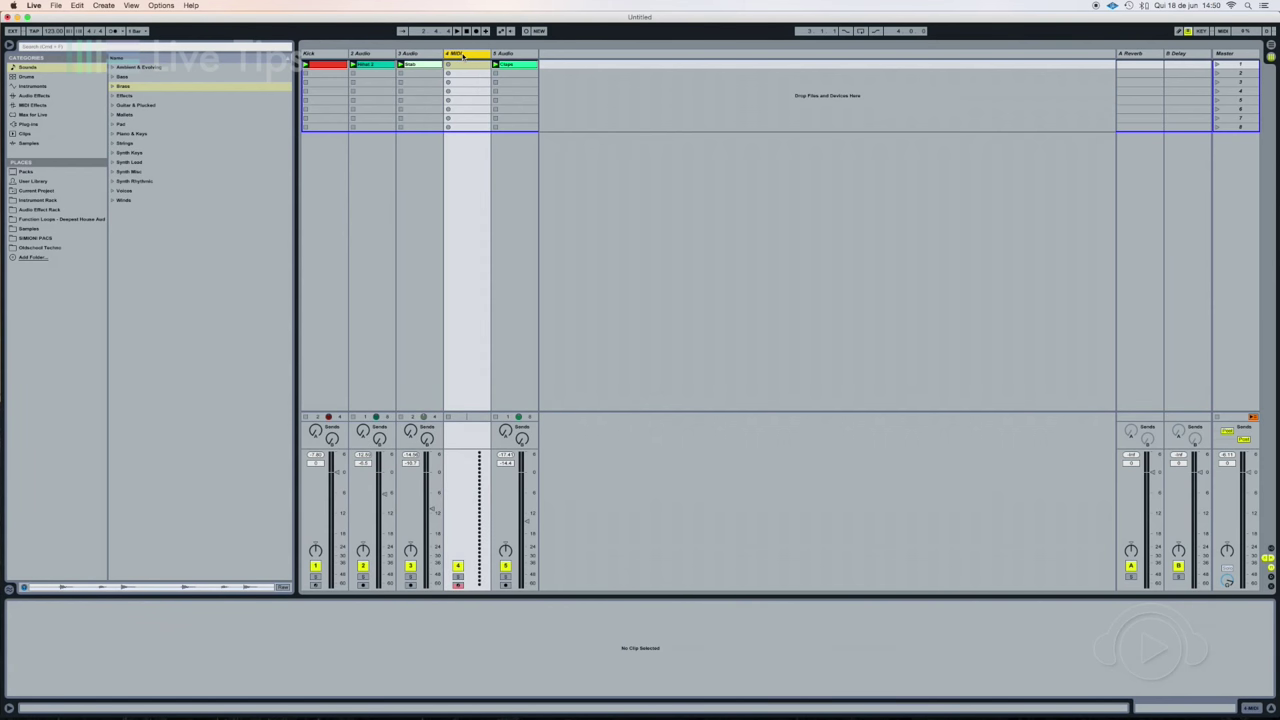
left_click(459, 214)
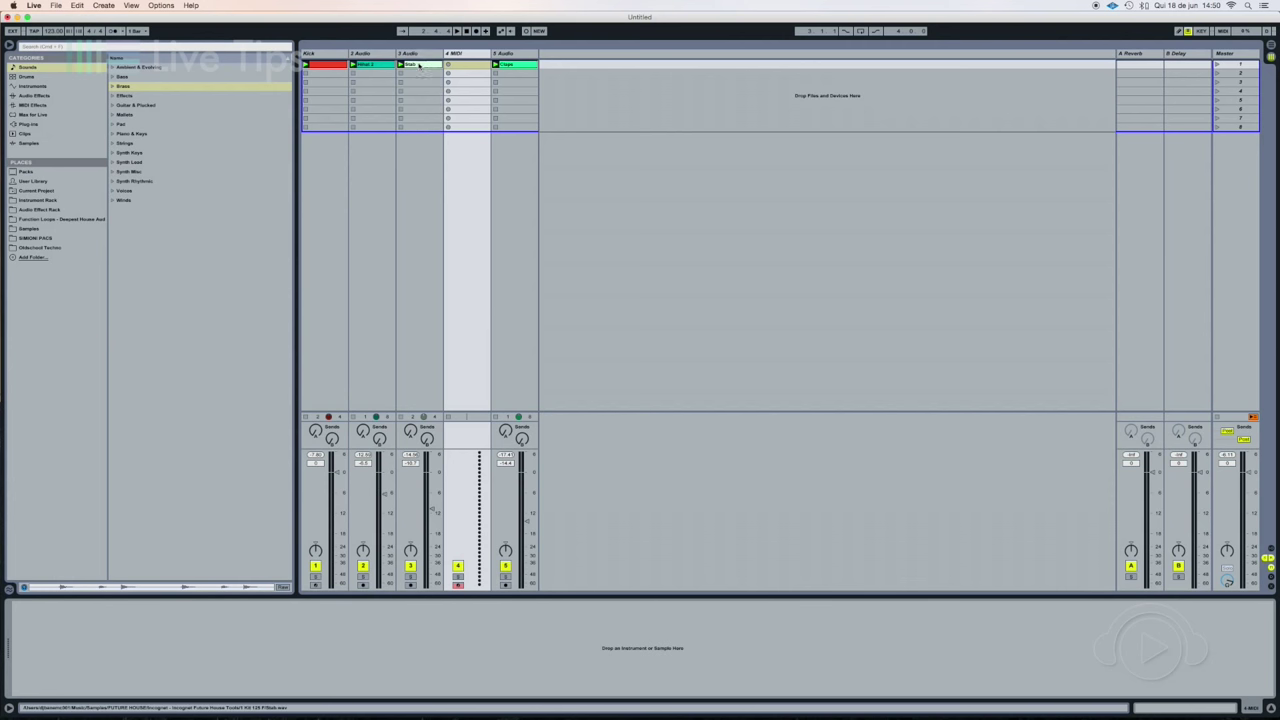
left_click_drag(352, 628, 351, 626)
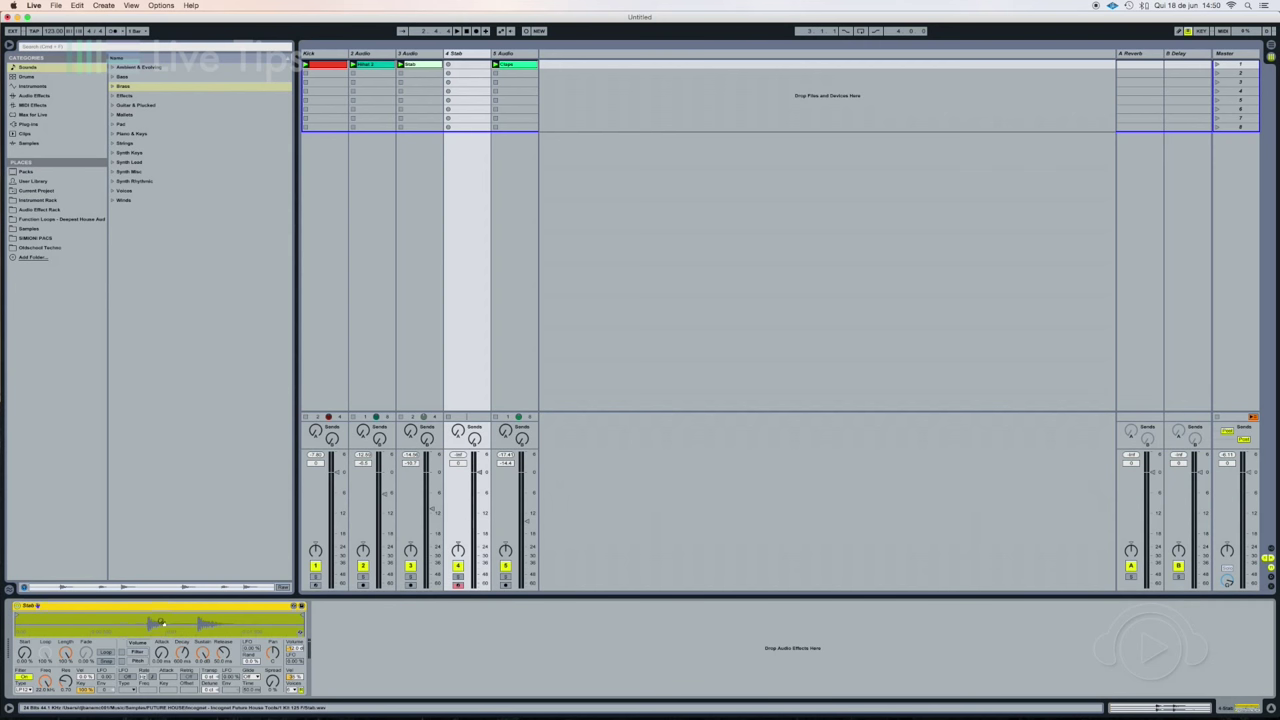
- Narrow the Simpler's sample region to the second stab hit and crop the sample to it
left_click_drag(15, 615, 202, 617)
mouse_move(281, 617)
left_mouse_down()
mouse_move(236, 618)
mouse_move(206, 650)
mouse_move(206, 688)
left_mouse_up()
mouse_move(117, 618)
left_mouse_down()
mouse_move(98, 614)
mouse_move(201, 633)
left_mouse_up()
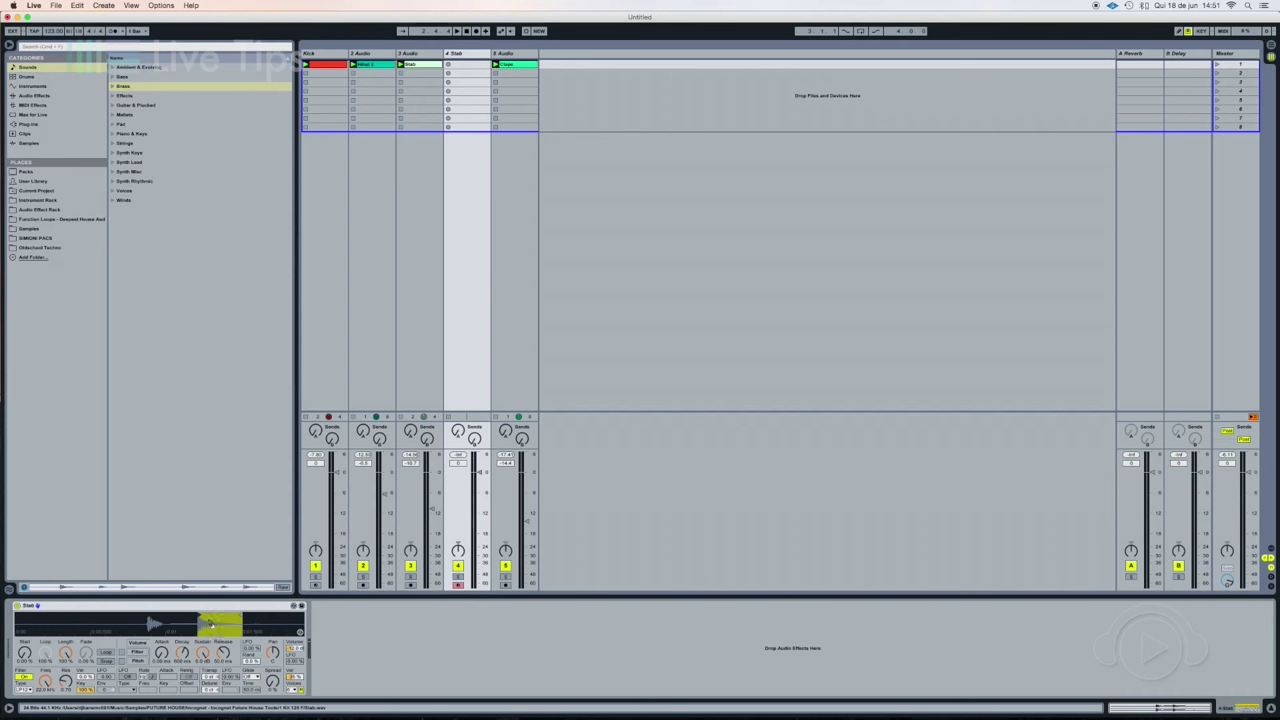
right_click(195, 628)
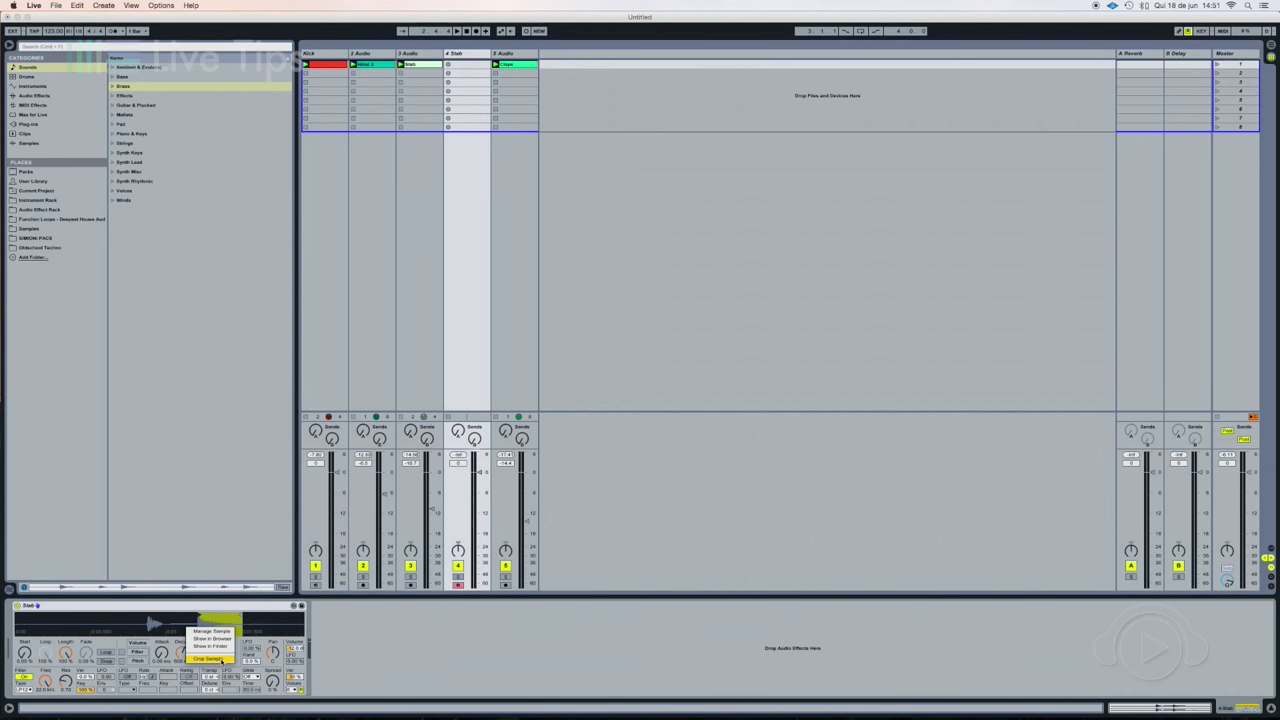
left_click(207, 660)
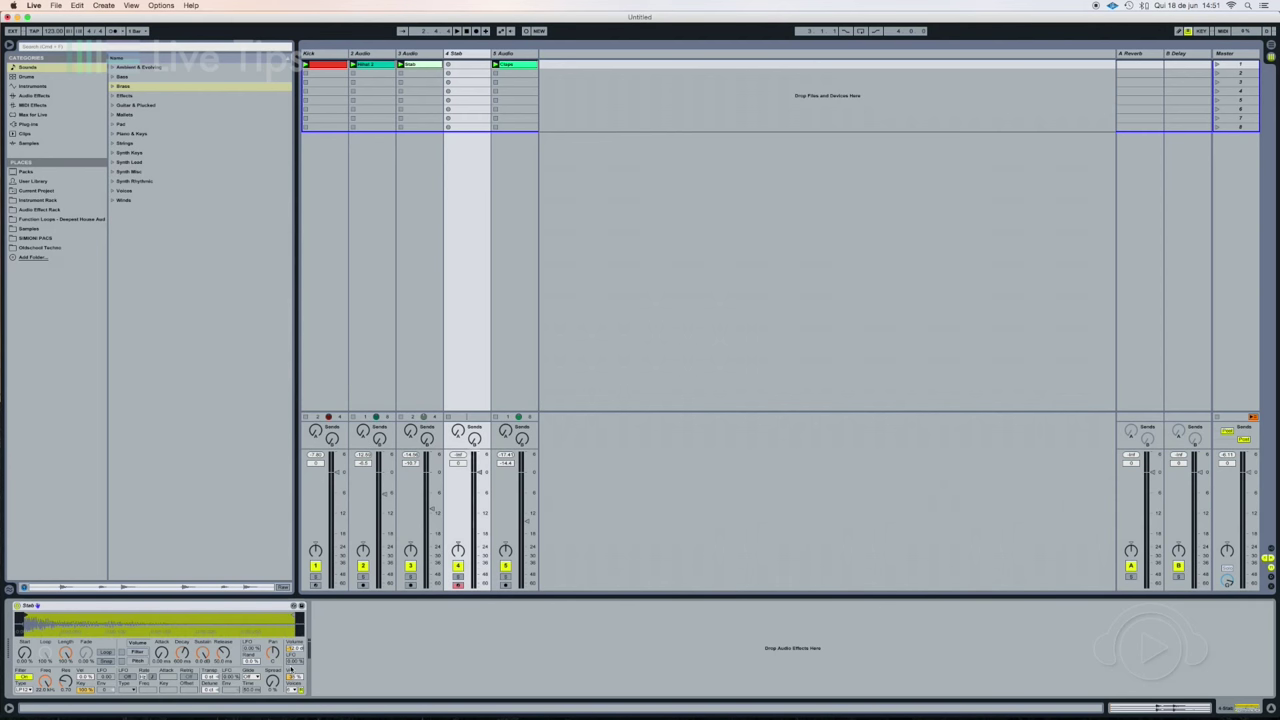
- Create an empty MIDI clip in the Stab track's first slot and audition the cropped sample with repeated notes
double_click(464, 66)
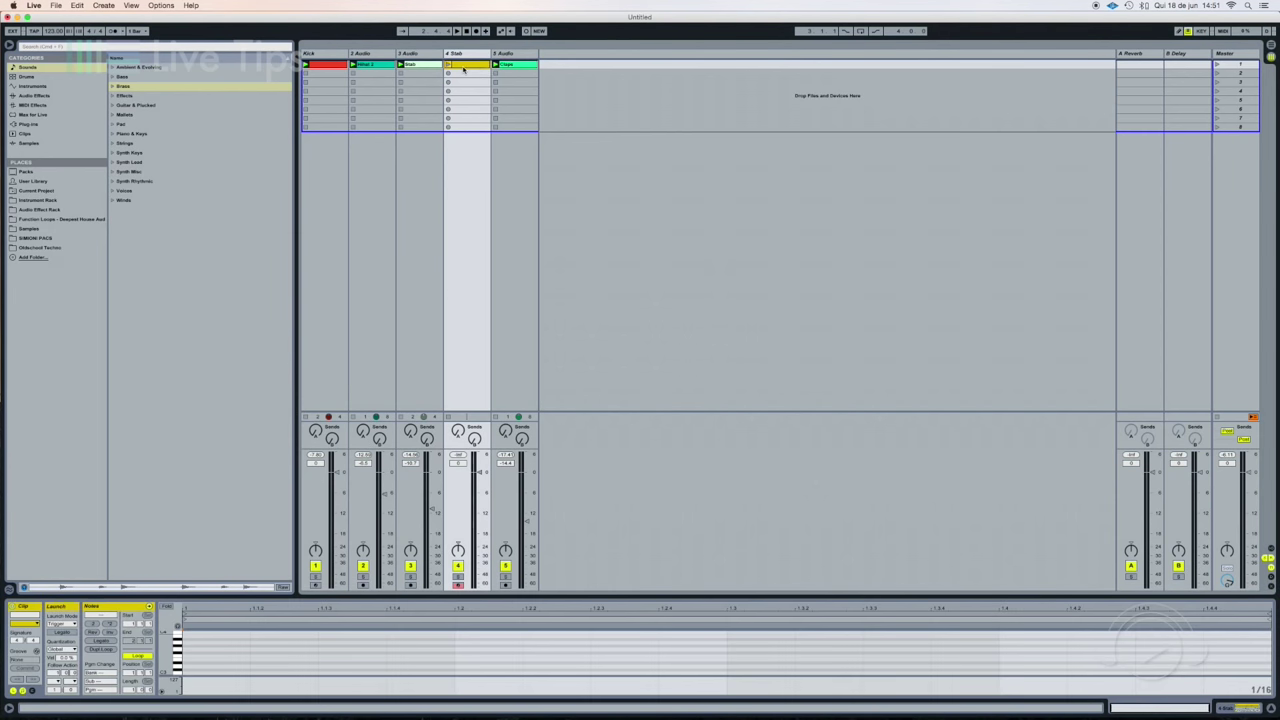
key("a")
key("a")
key("a")
key("a")
key("a")
- Mute the original stab audio track and add sixteenth-length C3 notes at 1.1.1, 1.1.4 and 1.2.4 in the MIDI clip
left_click(410, 566)
double_click(194, 672)
left_click_drag(164, 672, 196, 666)
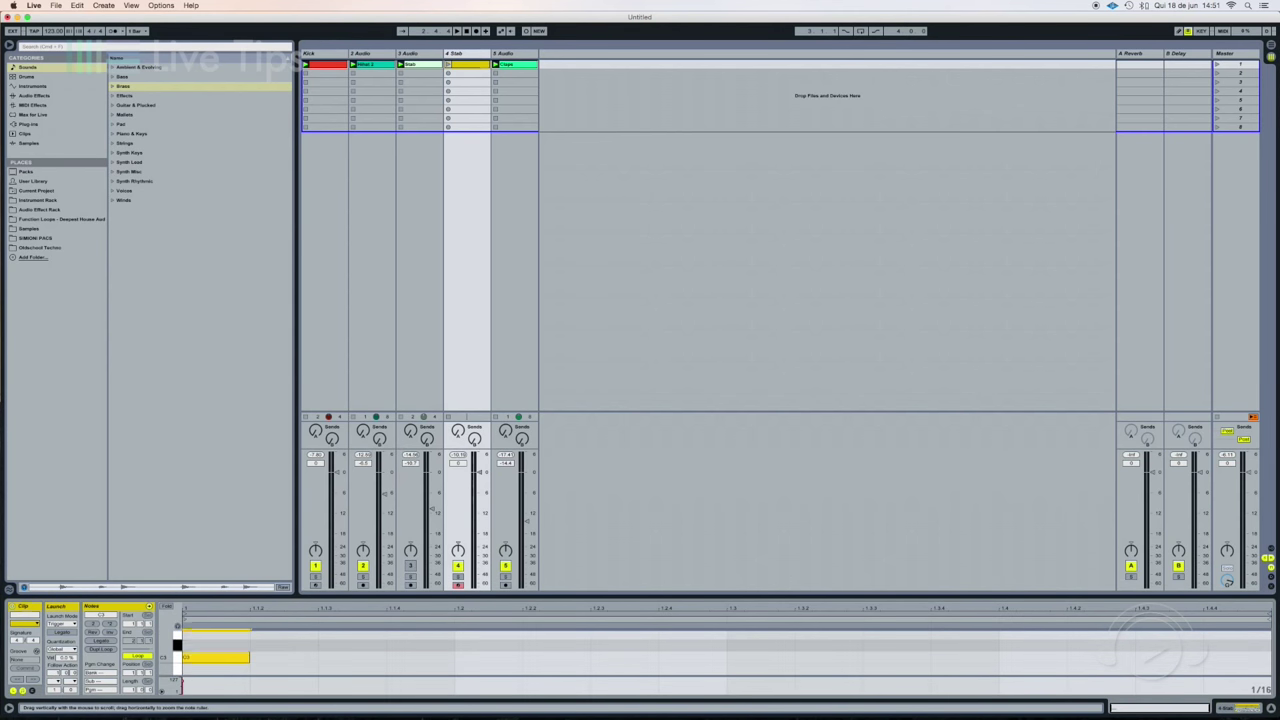
double_click(430, 658)
double_click(686, 658)
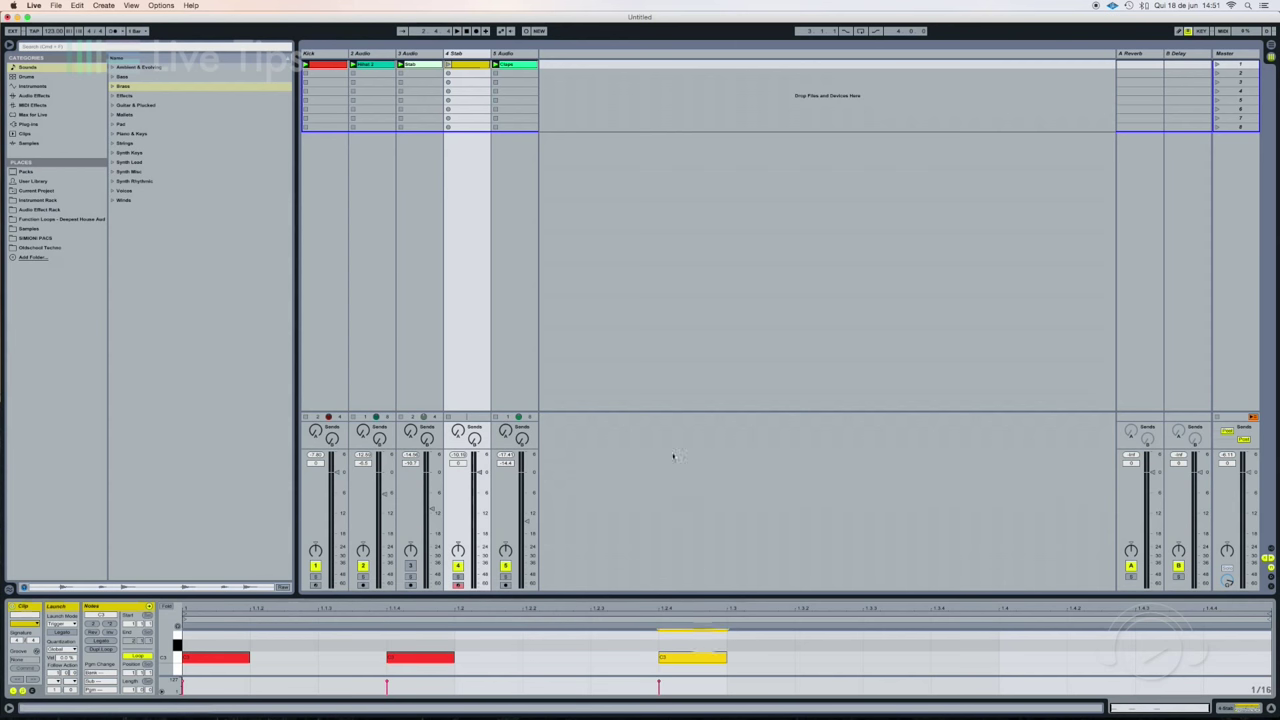
- Launch the MIDI clip, move its third note to 1.2.3, and add C3 notes at 1.3.3 and 1.4.3
left_click(448, 65)
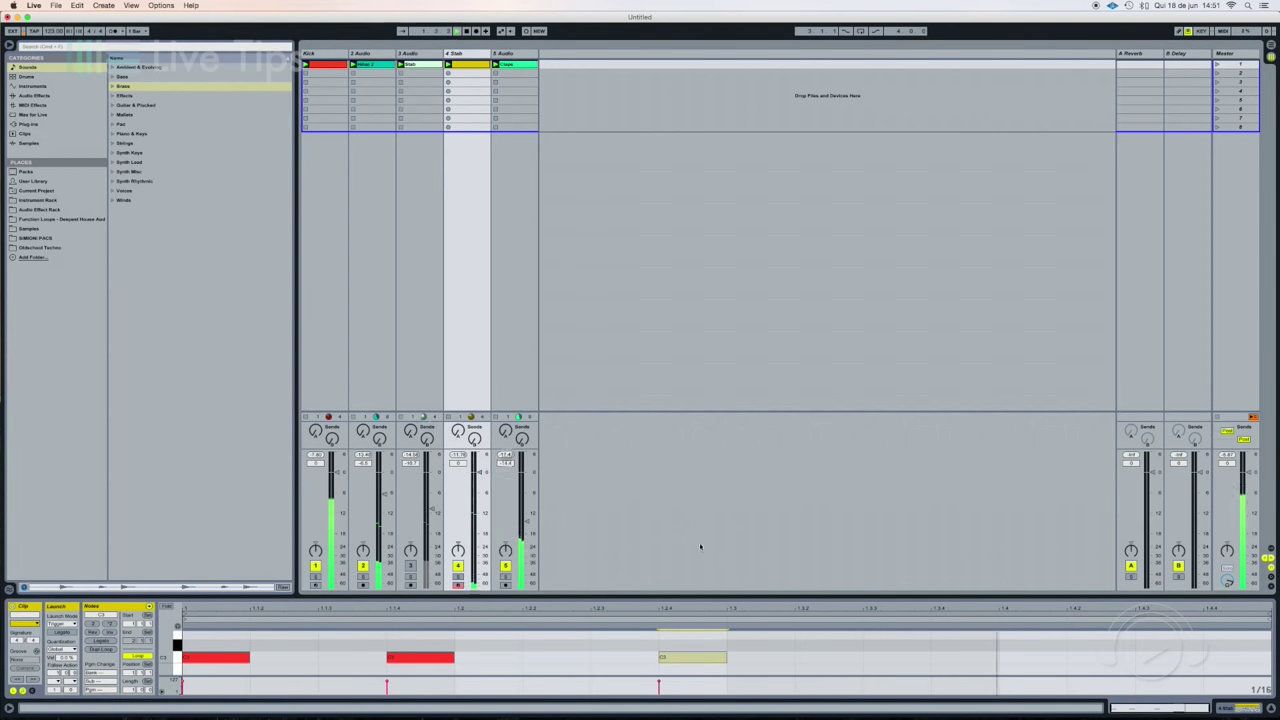
left_click_drag(699, 657, 631, 657)
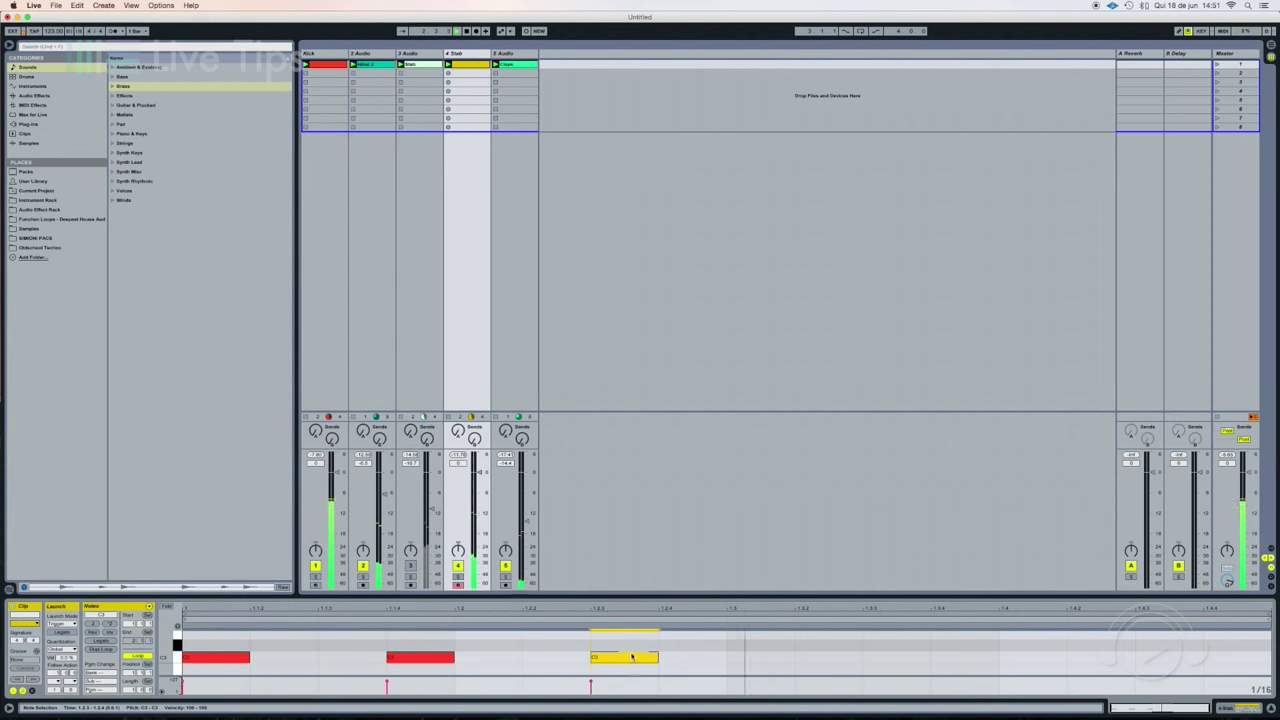
double_click(880, 657)
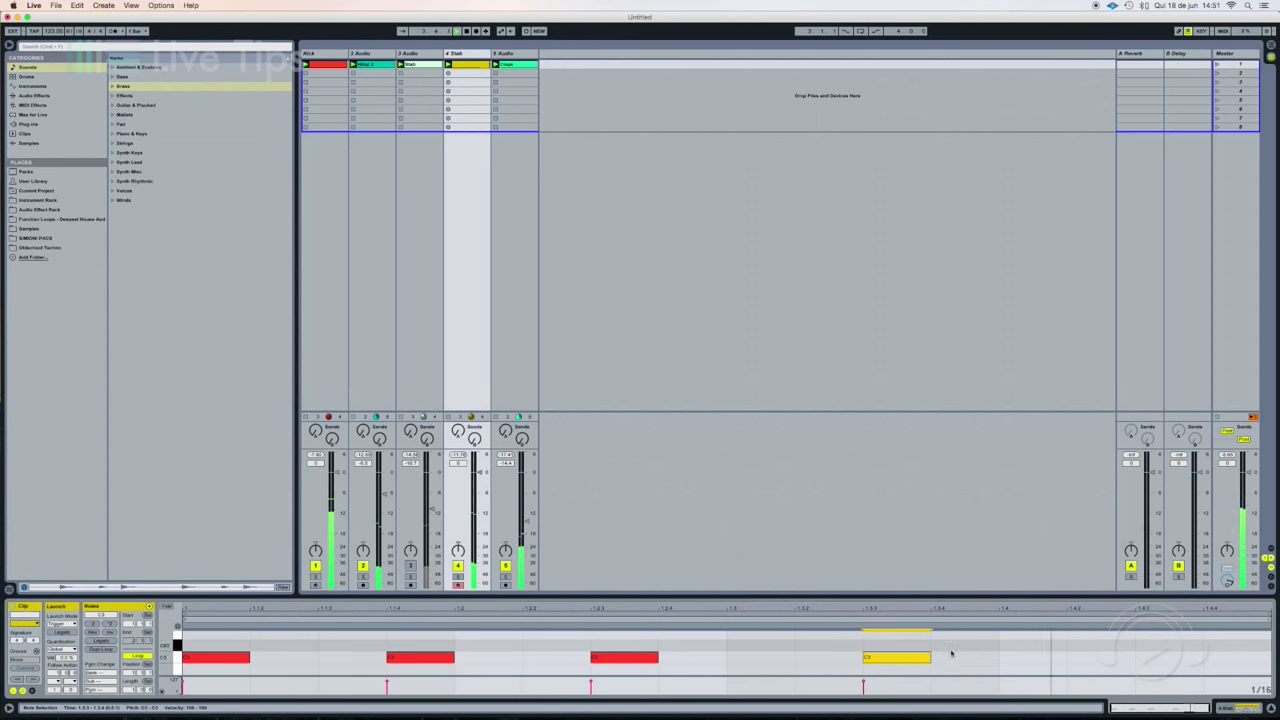
double_click(1160, 657)
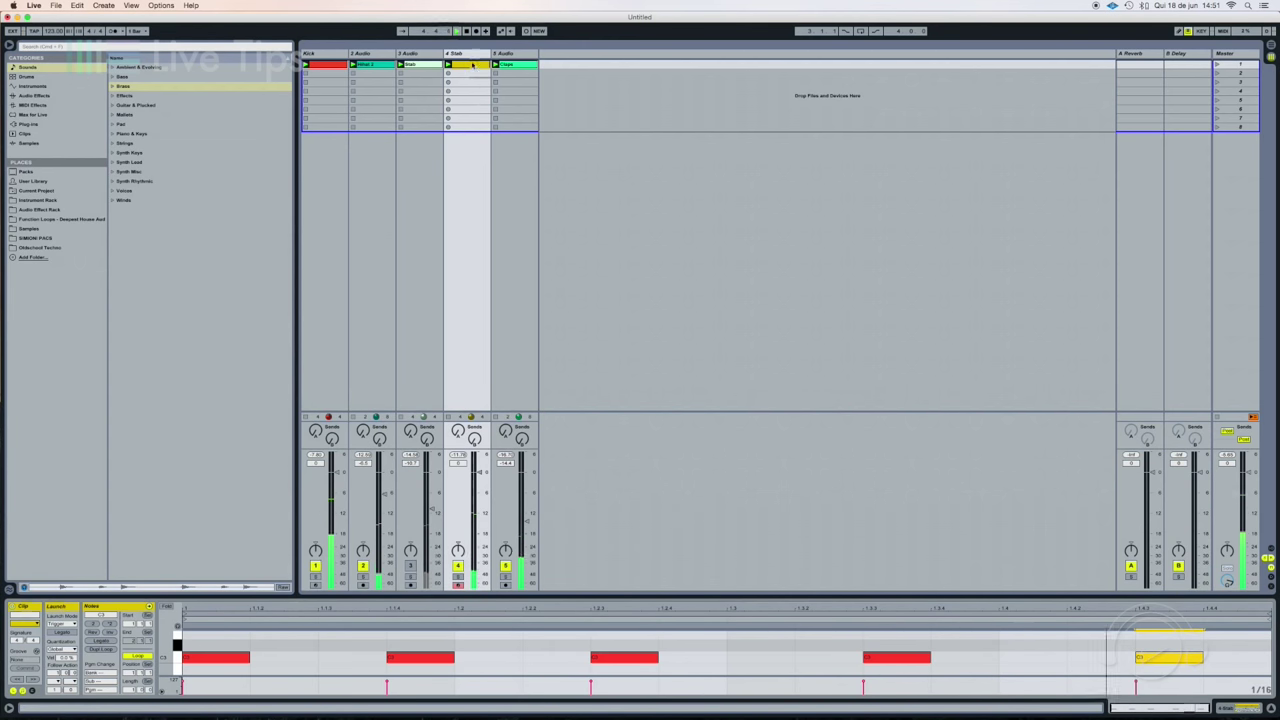
- Solo the Stab MIDI track and shape the Simpler's volume envelope with a lower Sustain and a longer Release during playback
left_click(460, 329)
left_click(459, 577)
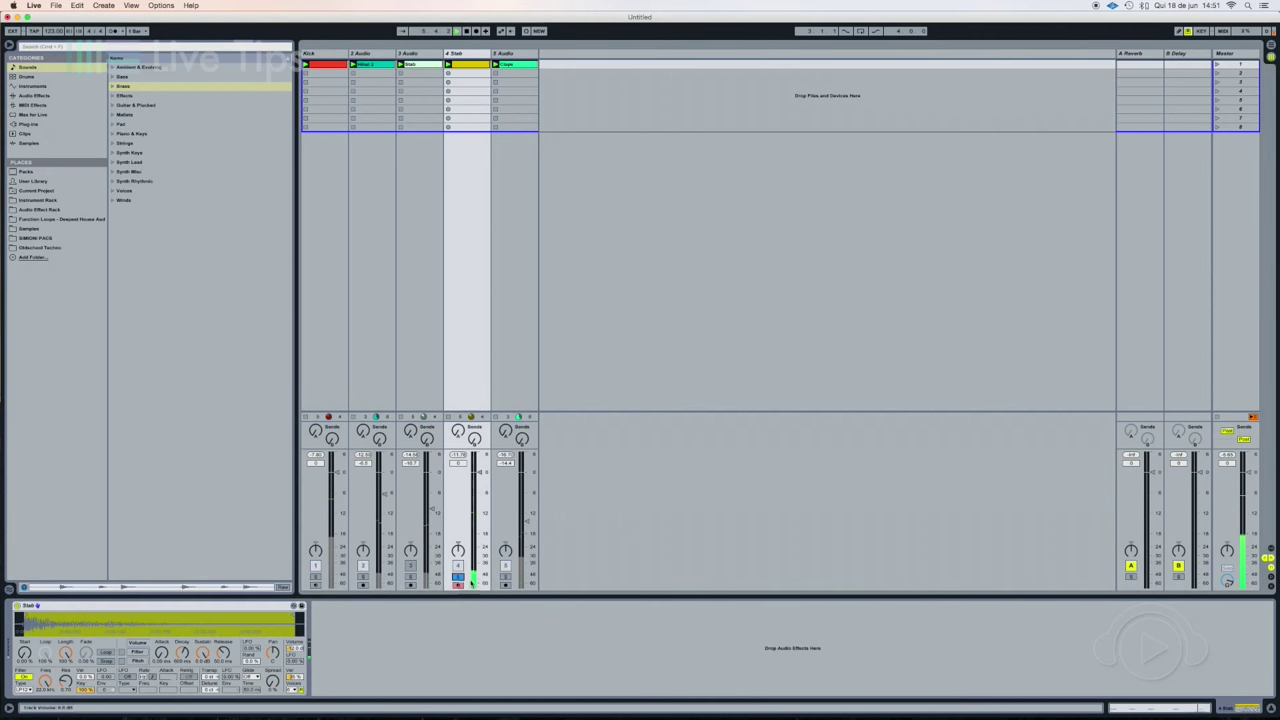
key("space")
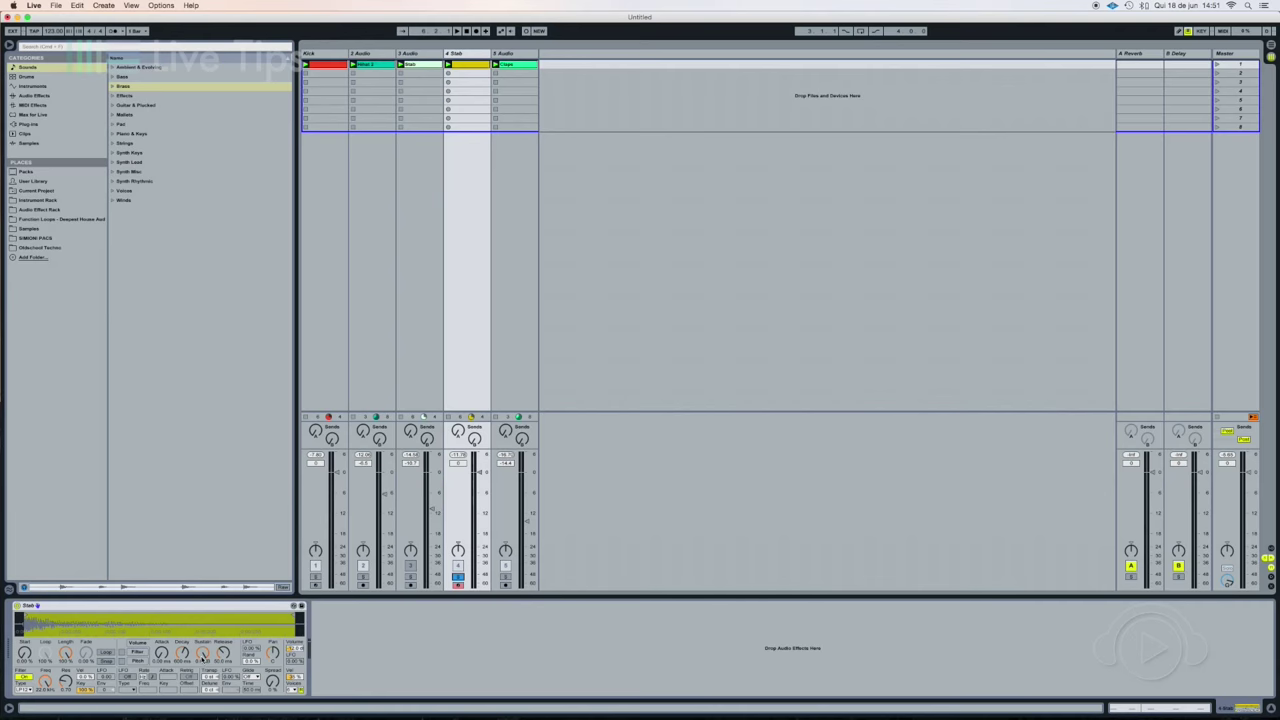
key("space")
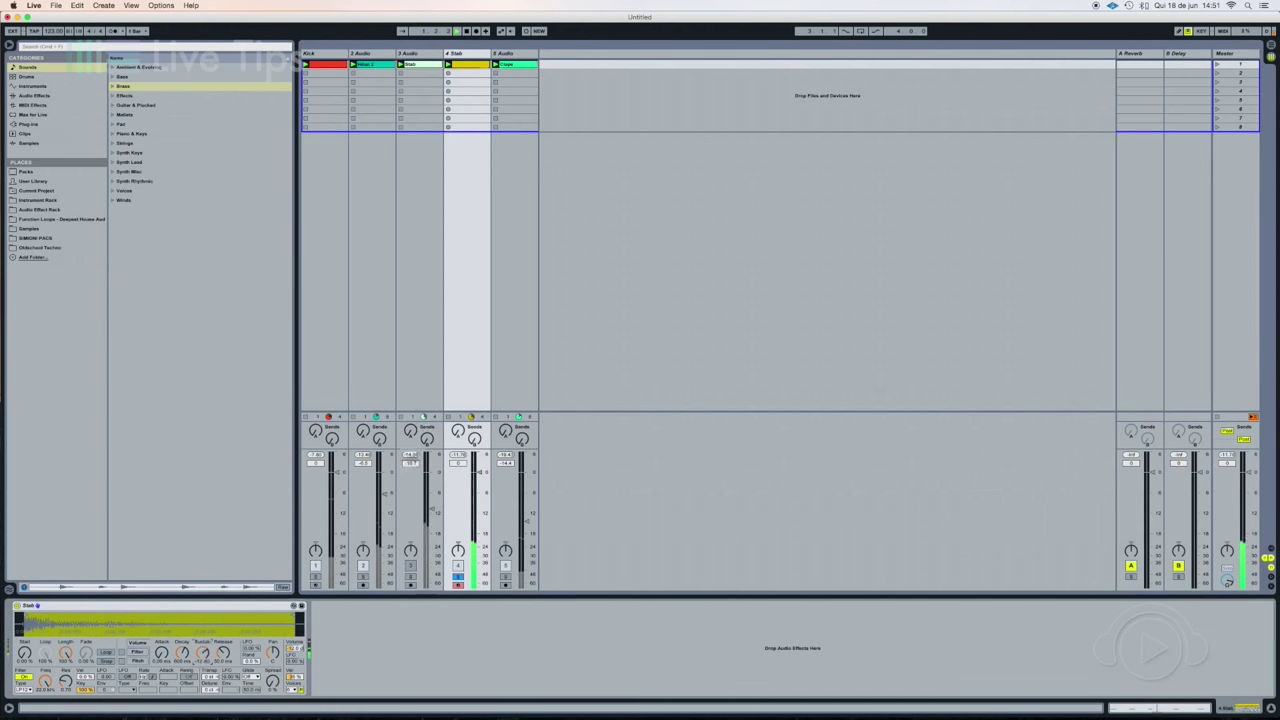
left_click_drag(224, 654, 204, 645)
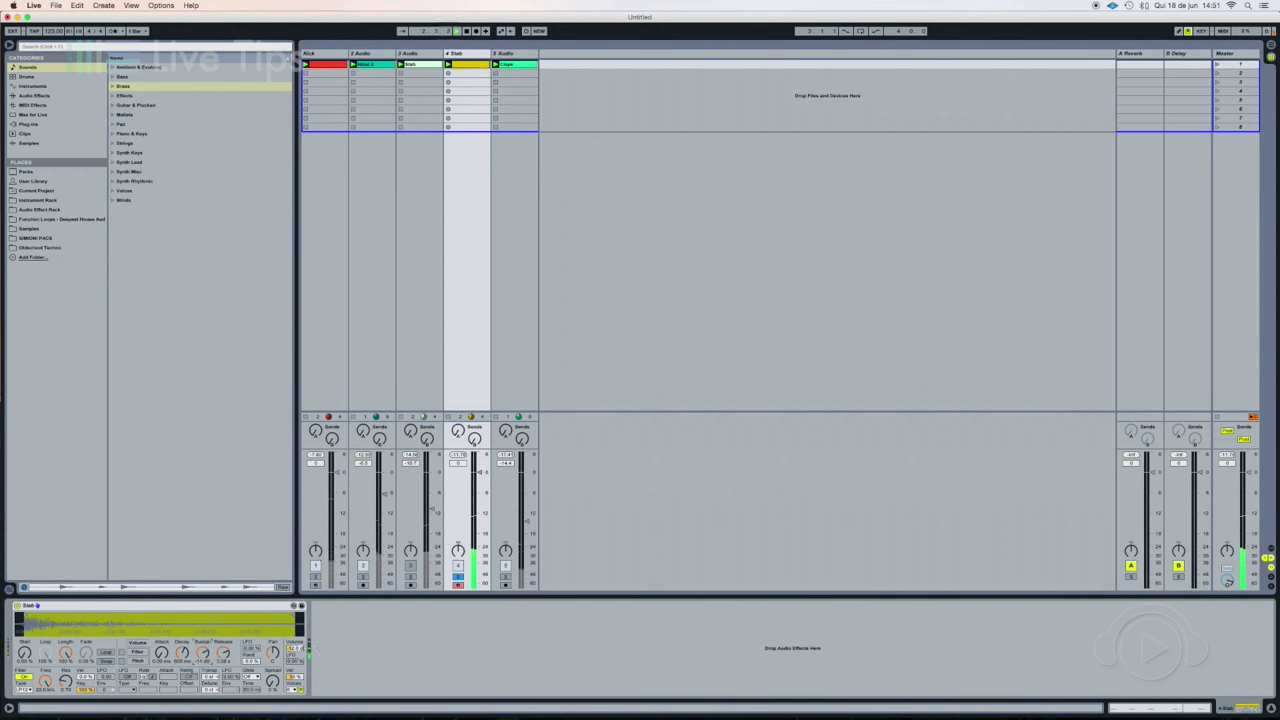
- Unsolo the Stab MIDI track and lower its volume to -4.7 dB
left_click(458, 577)
left_click_drag(480, 473, 480, 489)
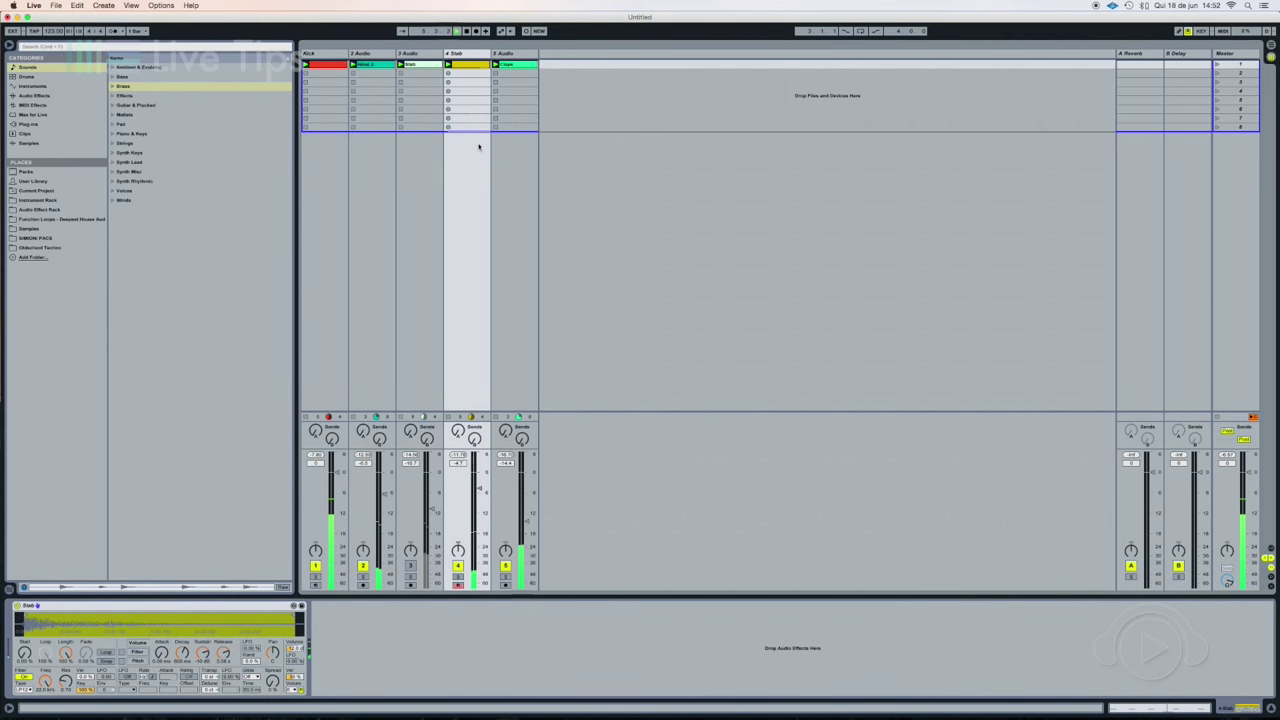
- Unmute the original stab audio track, solo it and the Stab MIDI track in turn for comparison, and open the MIDI clip
left_click(410, 576)
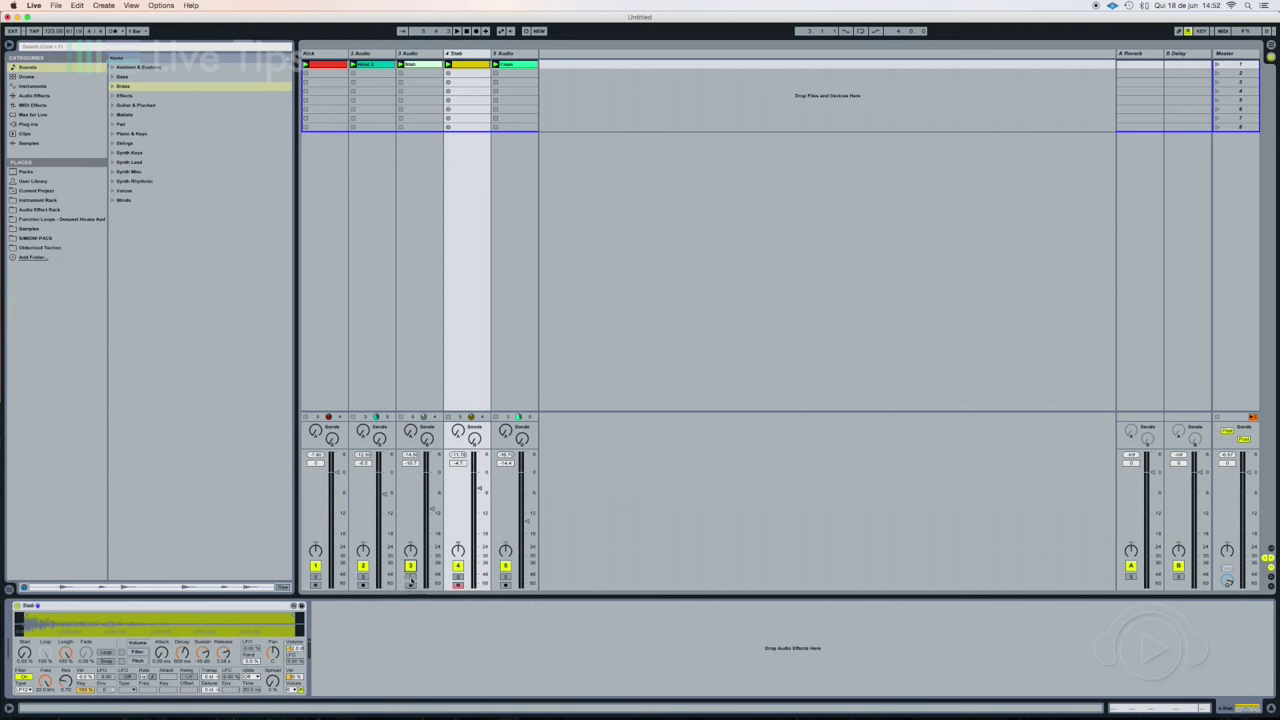
left_click(401, 65)
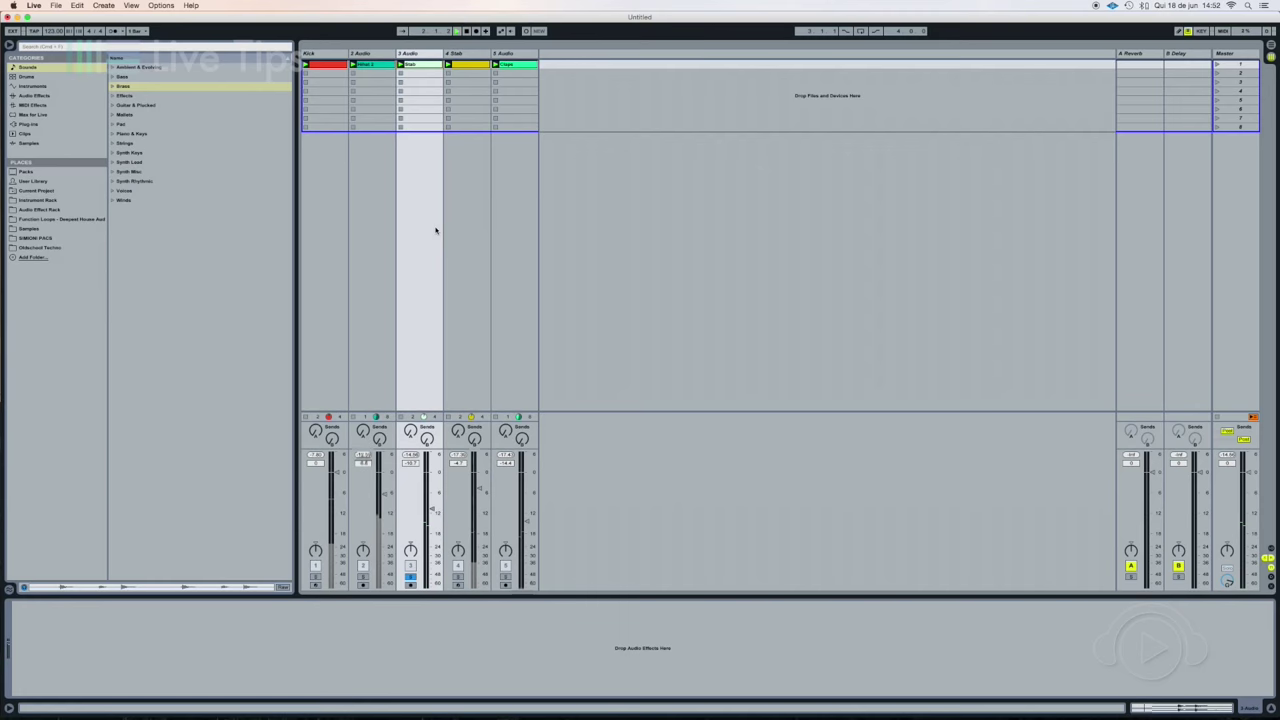
left_click(458, 576)
left_click(456, 66)
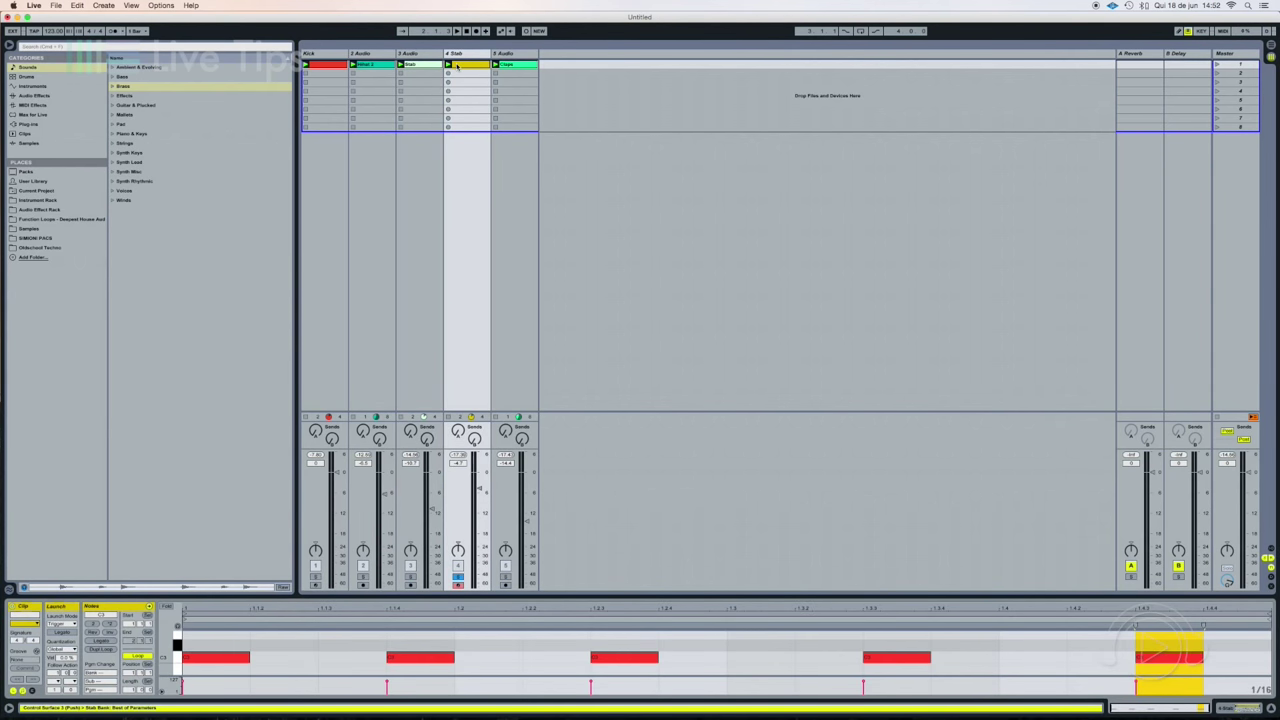